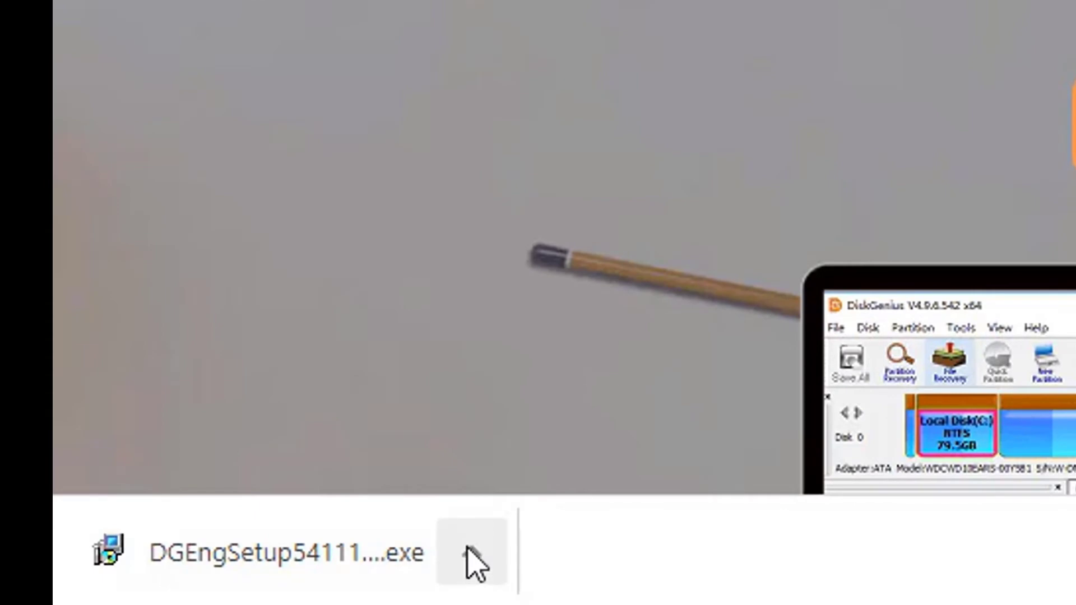
# Step: Run the downloaded DGEngSetup54111 installer and choose English as the setup language
pyautogui.click(469, 551)
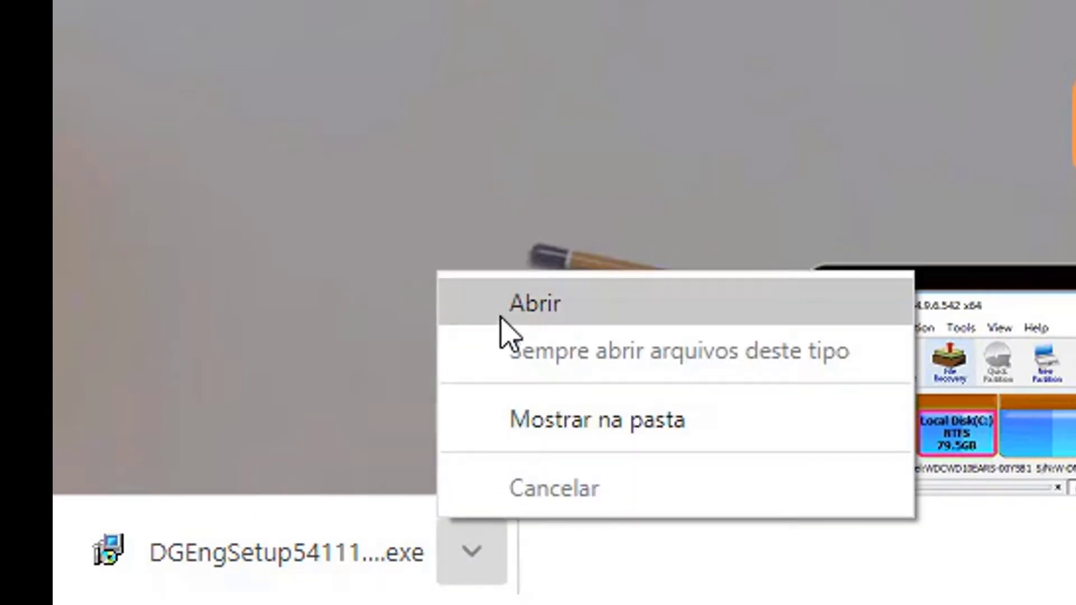
pyautogui.click(506, 316)
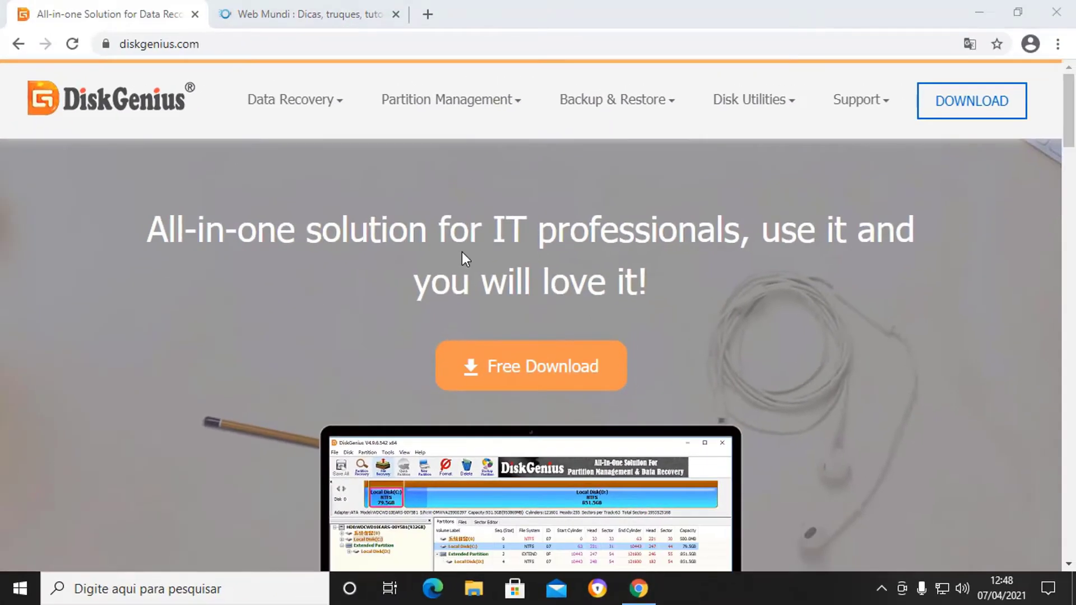
pyautogui.click(560, 297)
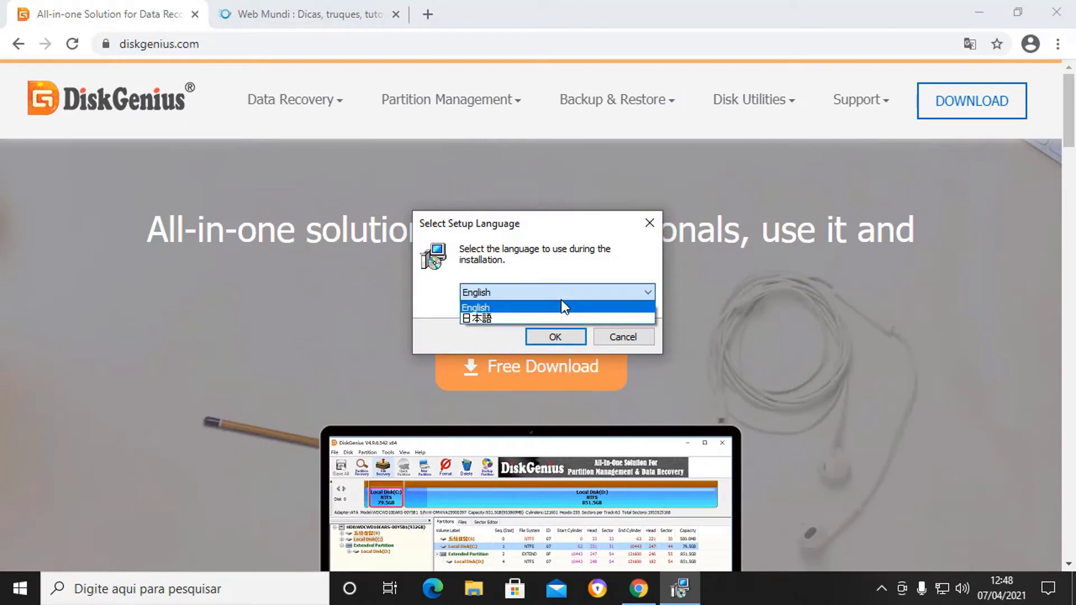
pyautogui.click(561, 305)
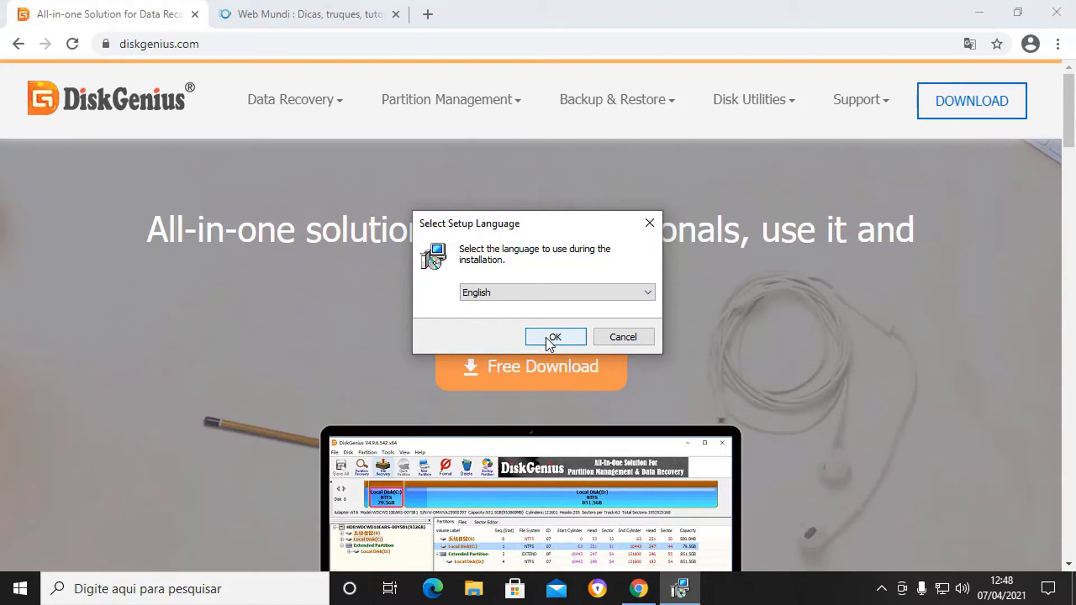
pyautogui.click(546, 337)
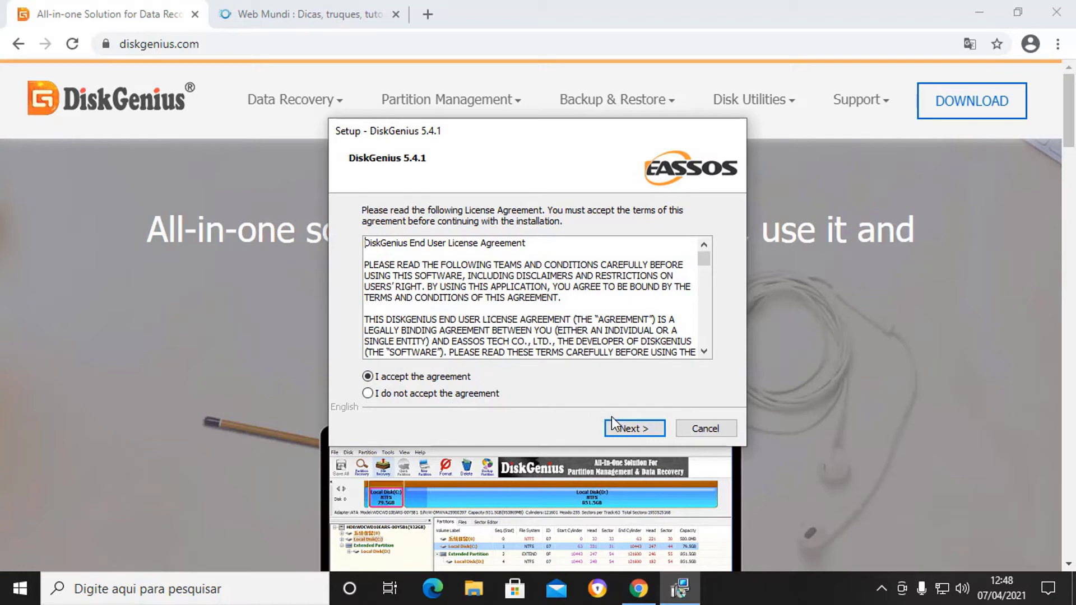
# Step: Accept the license and install DiskGenius in C:\Program Files\DiskGenius, launching it maximized at the end without opening the website
pyautogui.click(628, 430)
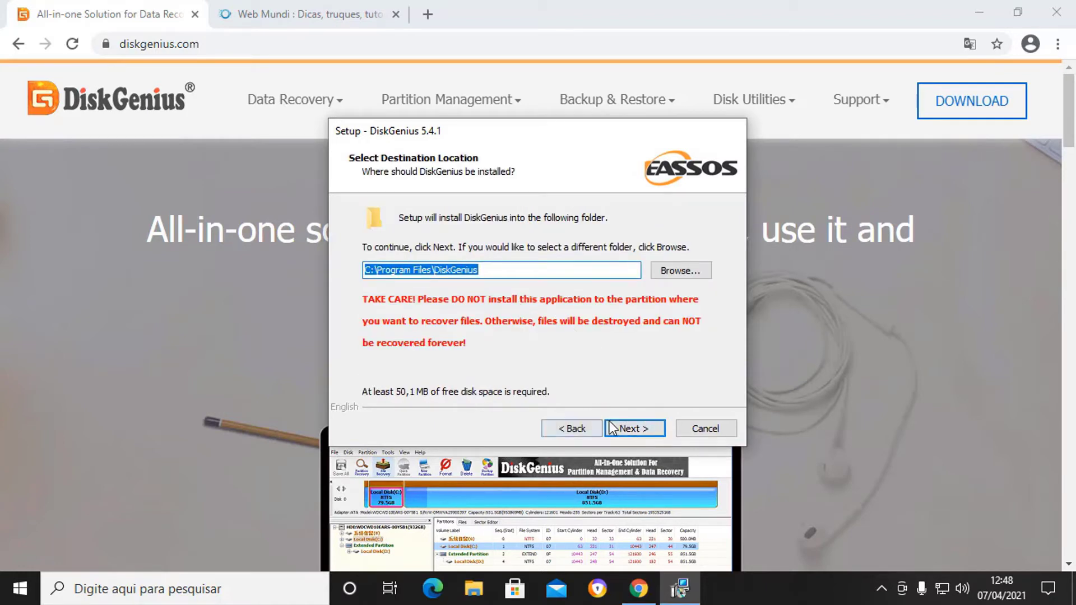
pyautogui.click(645, 428)
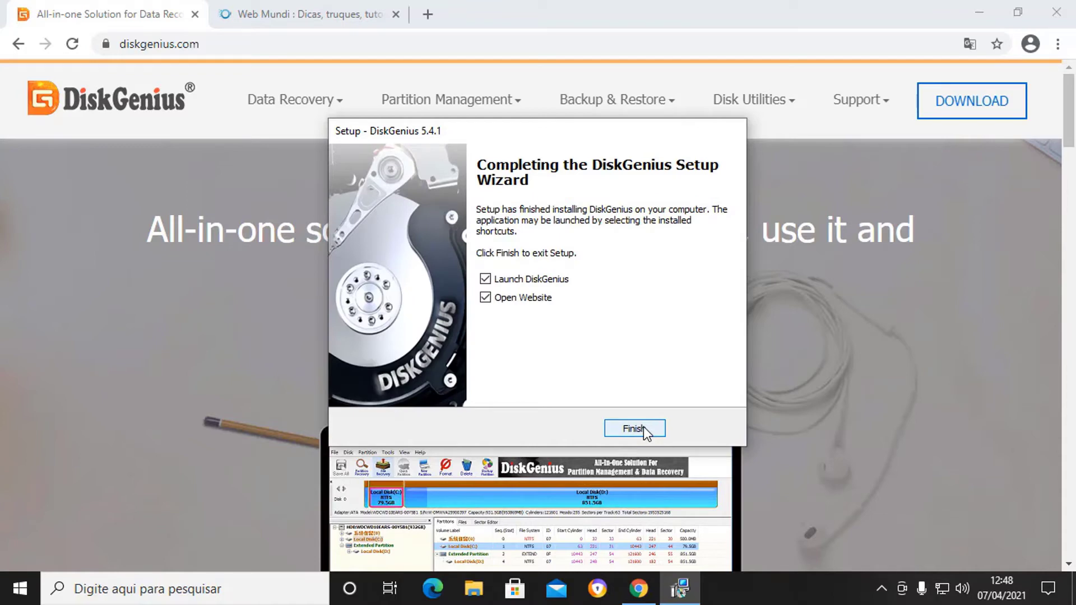
pyautogui.click(527, 301)
pyautogui.click(634, 428)
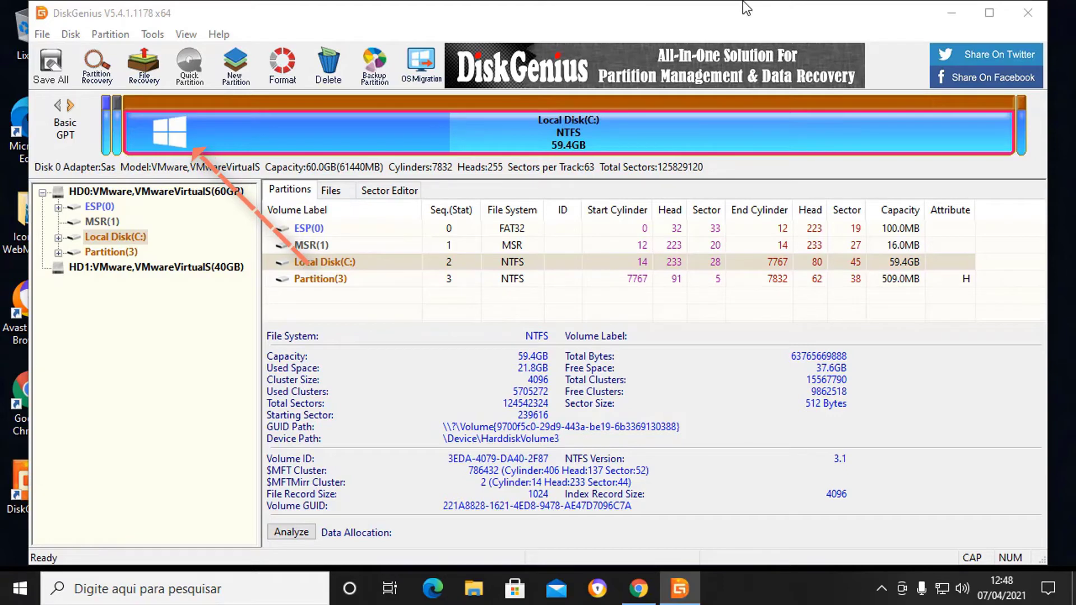
pyautogui.click(992, 15)
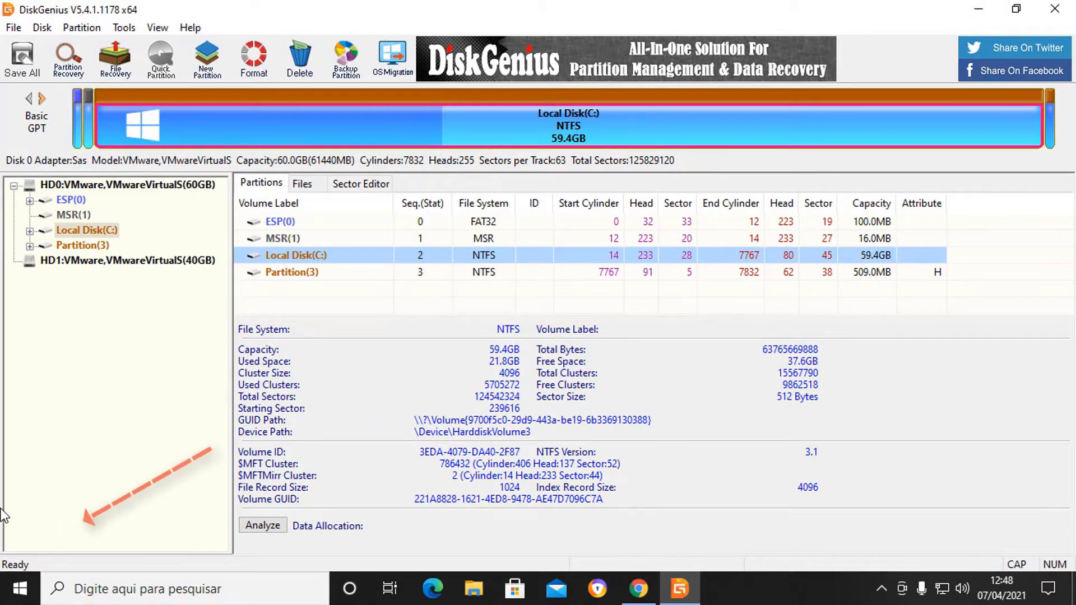
# Step: Initialize Disco 1 with the GPT partition style in Windows Disk Management
pyautogui.rightClick(22, 589)
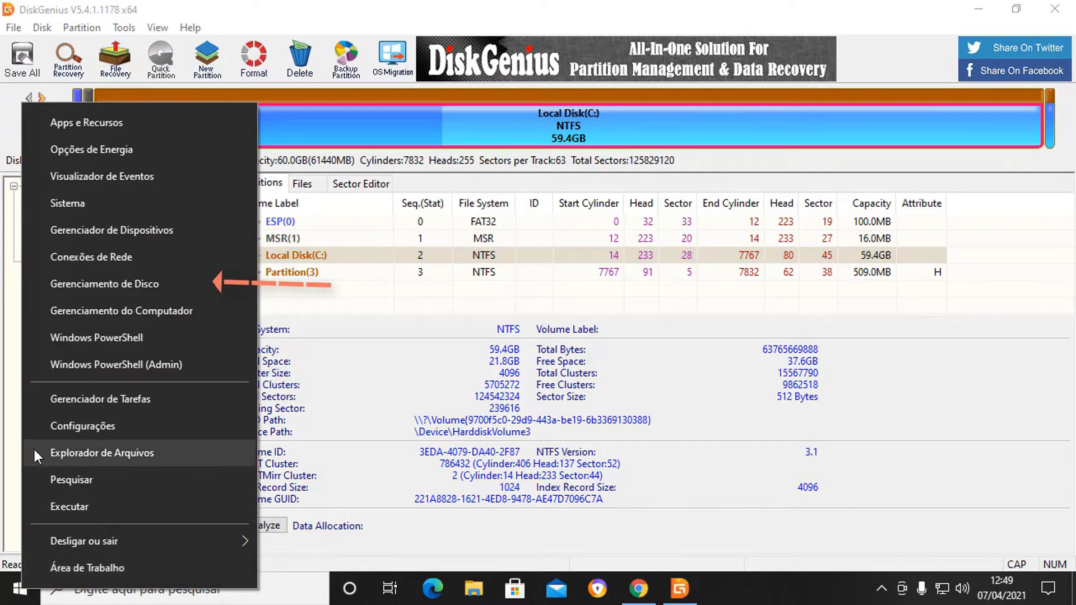
pyautogui.click(87, 284)
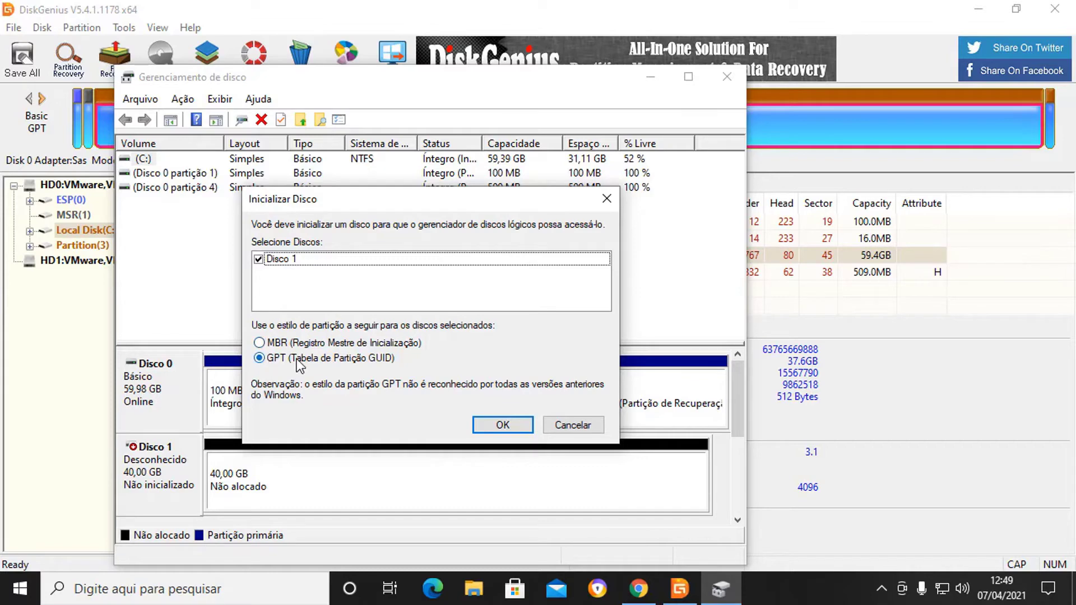
pyautogui.click(497, 426)
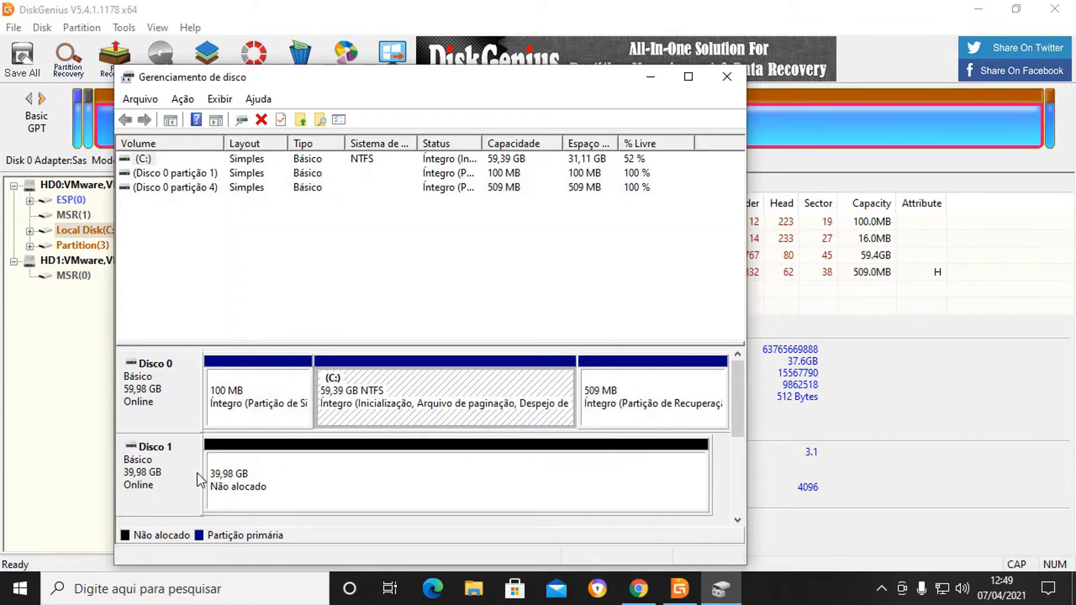
pyautogui.click(688, 76)
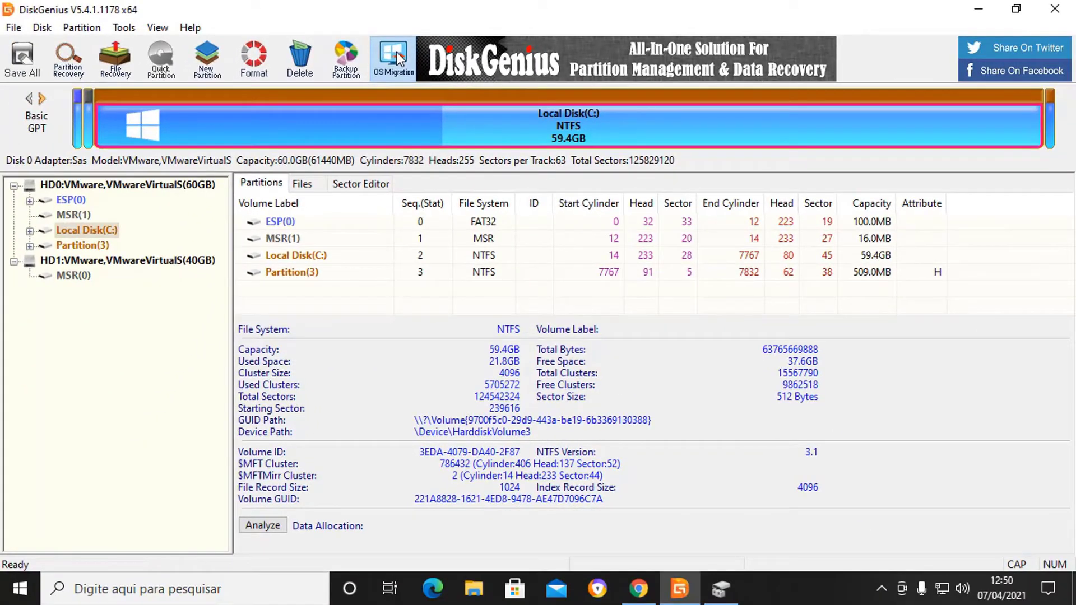
# Step: Start an OS Migration in DiskGenius with the 40 GB disk HD1 as the target disk
pyautogui.click(395, 52)
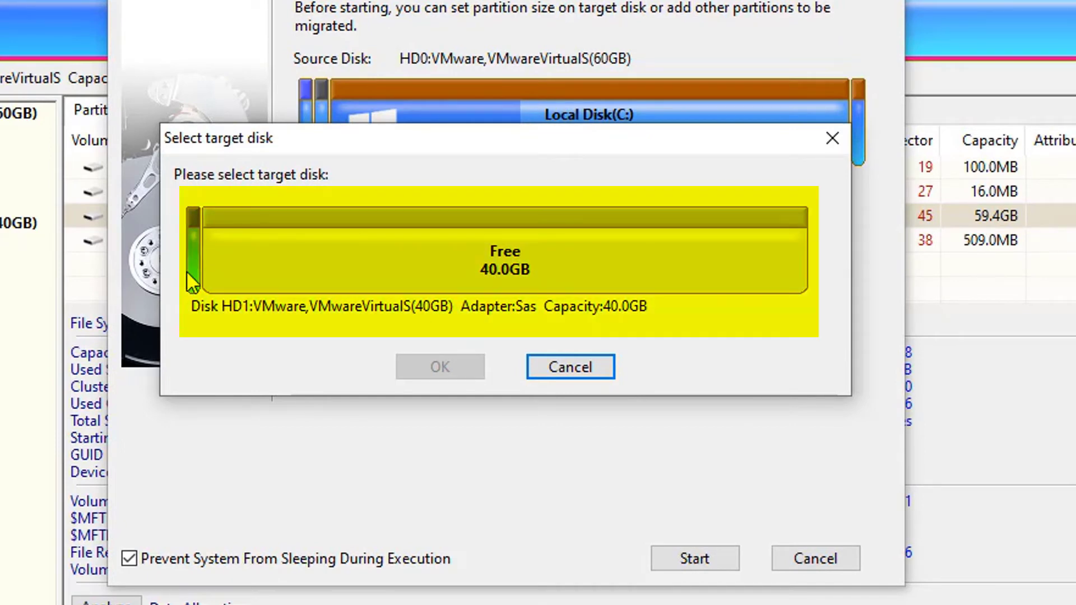
pyautogui.click(485, 262)
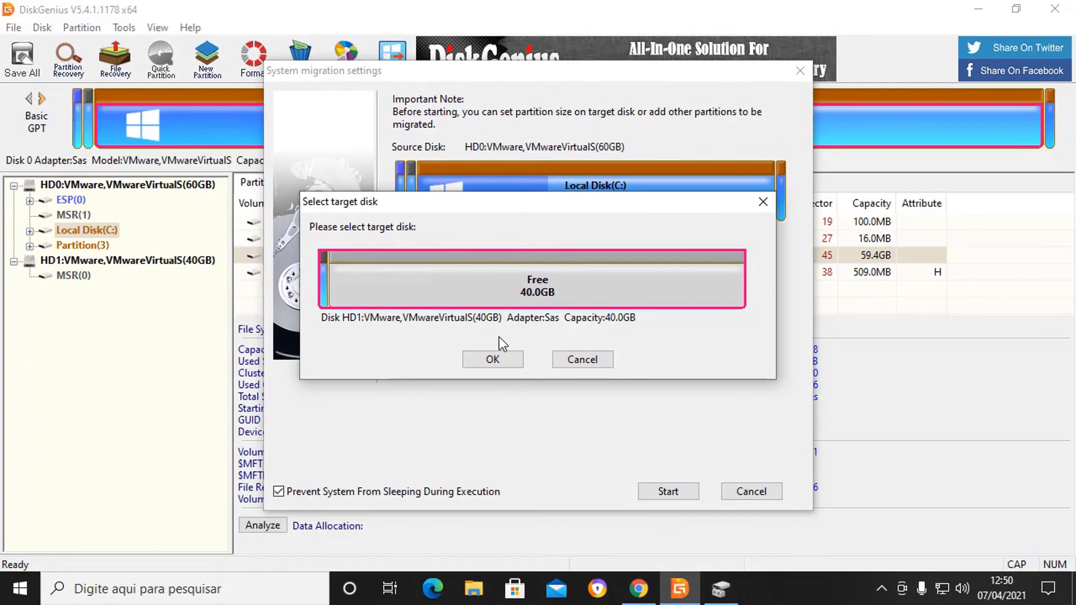
pyautogui.click(495, 362)
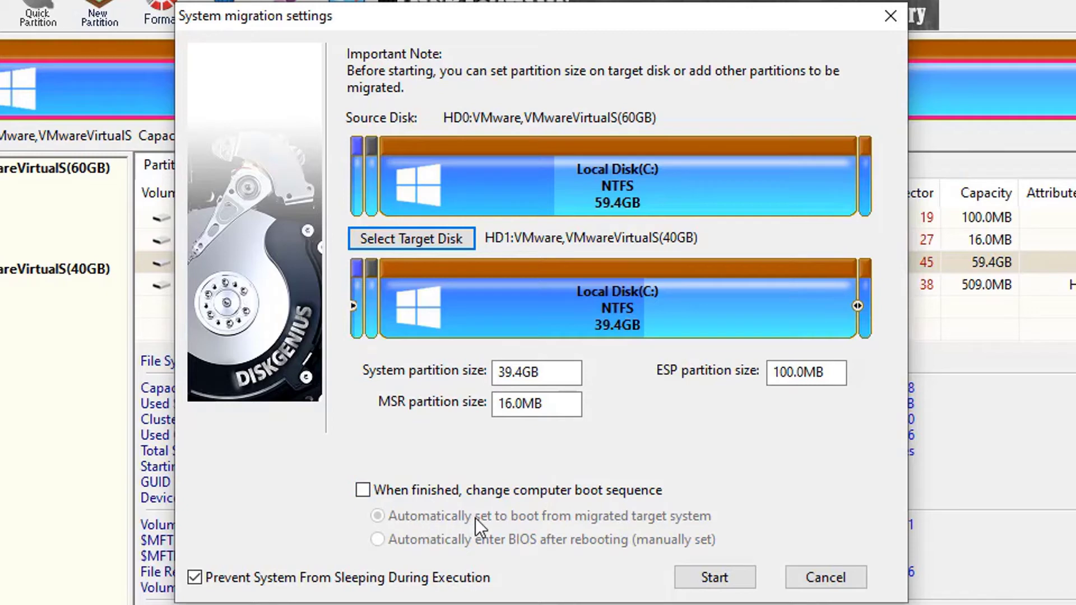
pyautogui.click(505, 488)
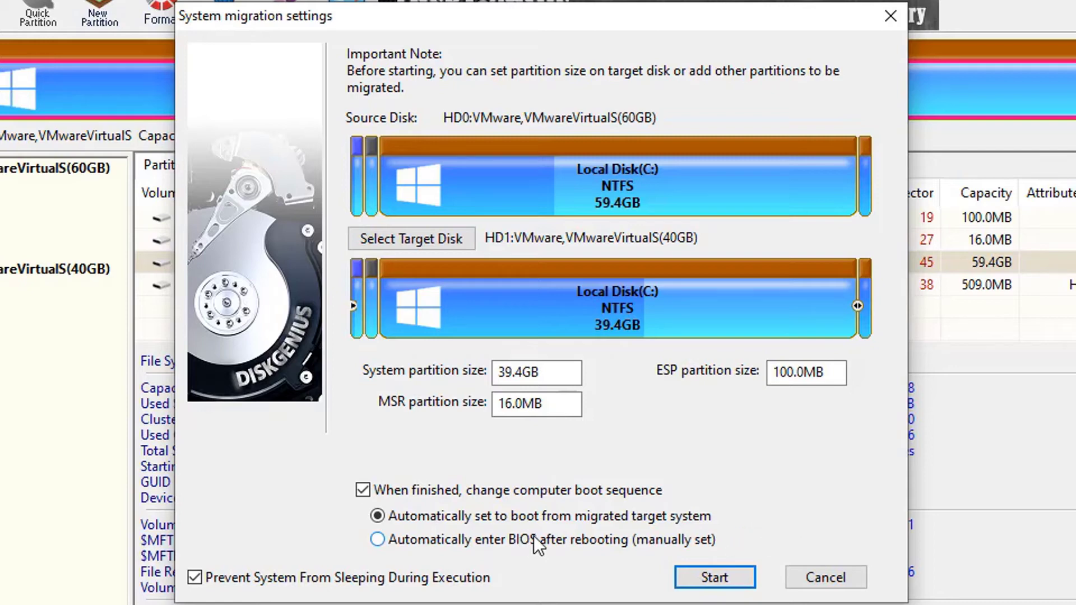
pyautogui.click(438, 539)
pyautogui.click(382, 514)
pyautogui.click(384, 491)
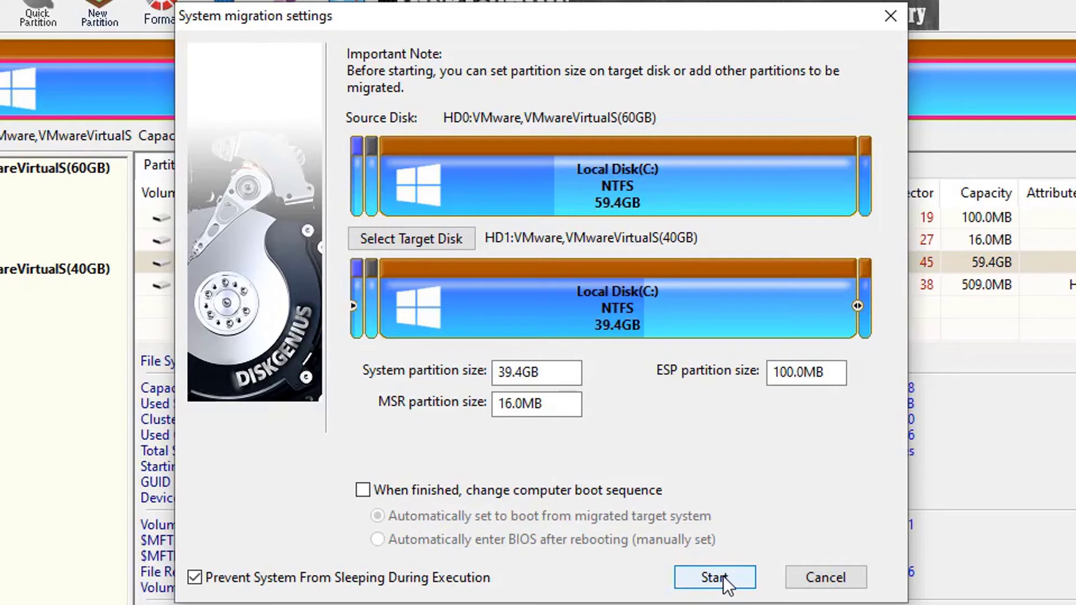
# Step: Run the system migration to HD1 as a Hot Migration, agreeing to overwrite the target disk, and restart the computer
pyautogui.click(725, 581)
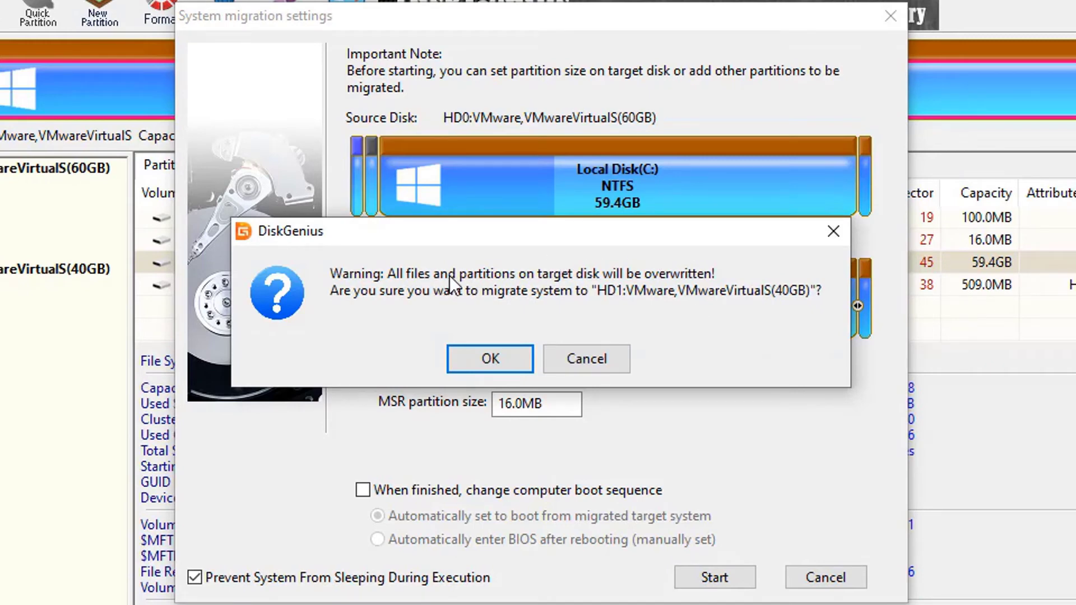
pyautogui.moveTo(570, 247); pyautogui.dragTo(627, 275)
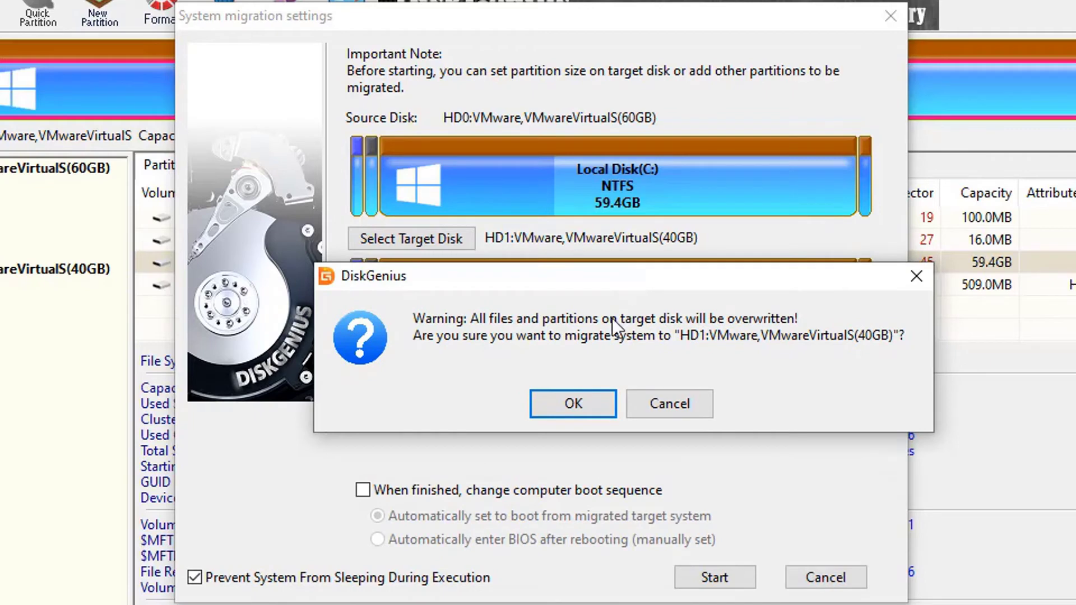
pyautogui.click(572, 412)
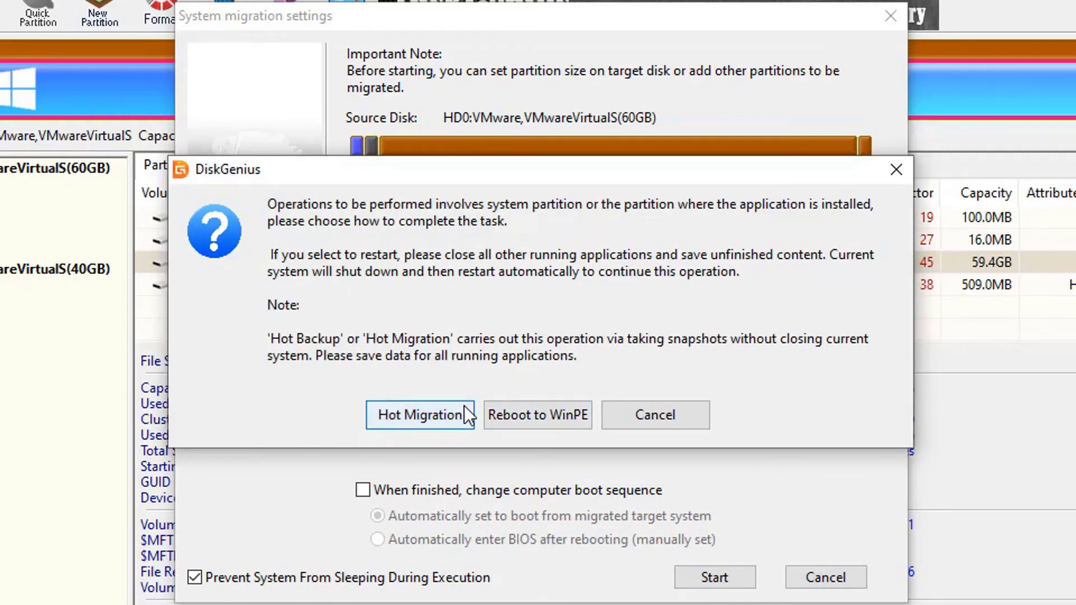
pyautogui.click(437, 418)
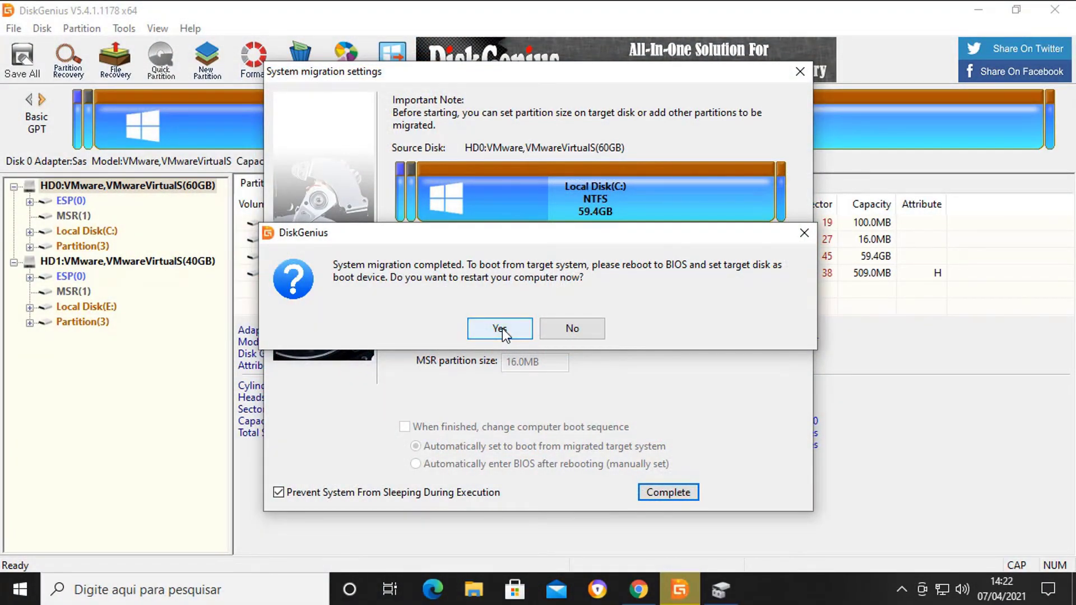
pyautogui.click(495, 331)
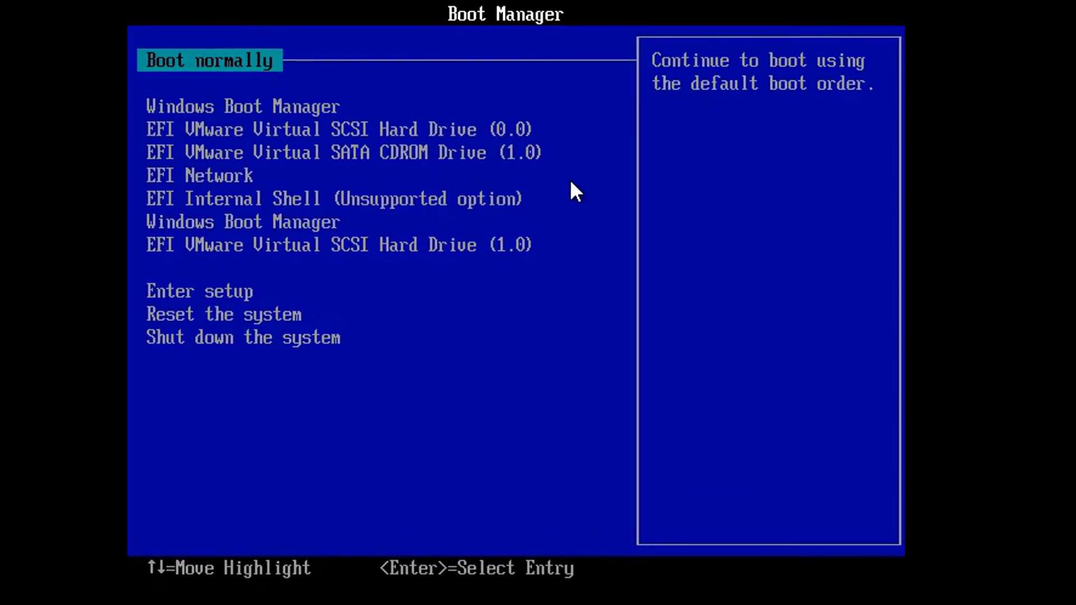
# Step: Enter setup from the Boot Manager and open the boot order settings within the boot options configuration
pyautogui.press('Down')
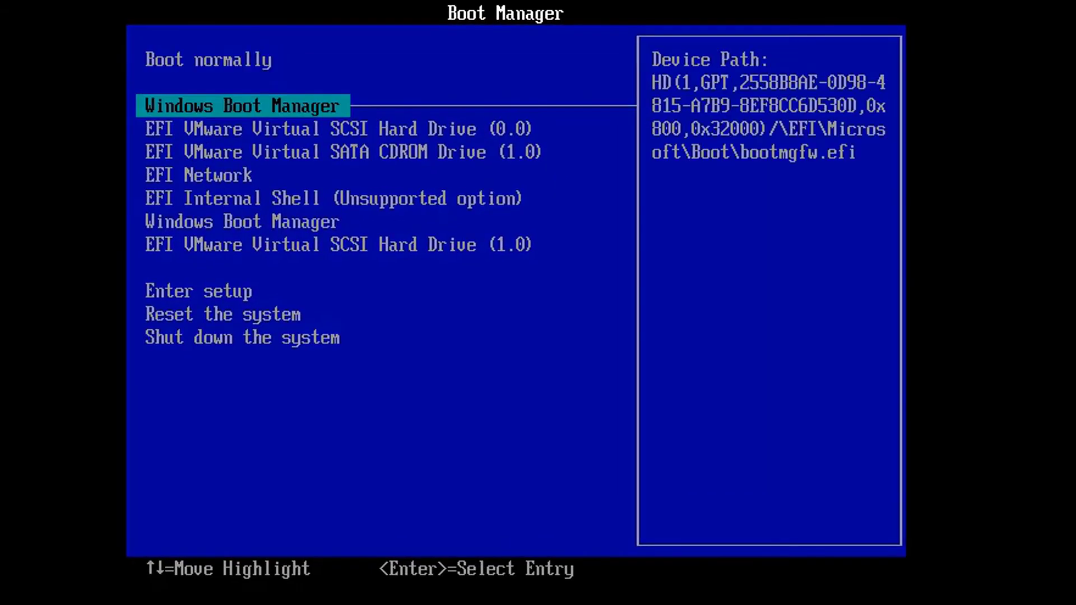
pyautogui.press('Down')
pyautogui.press('Down')
pyautogui.press('Down')
pyautogui.press('Down')
pyautogui.press('Down')
pyautogui.press('Down')
pyautogui.press('Down')
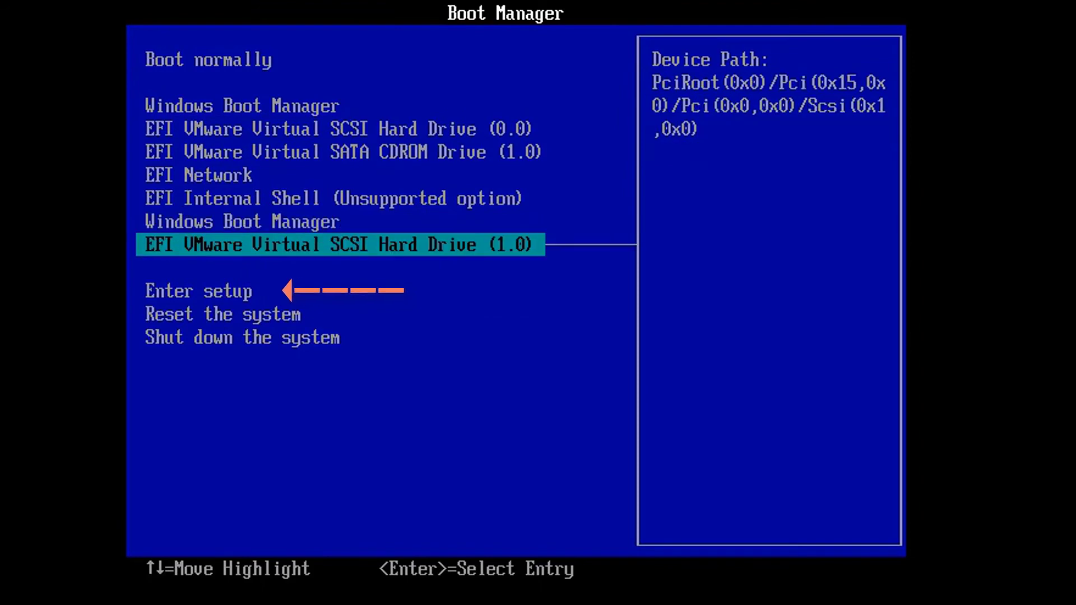
pyautogui.press('Return')
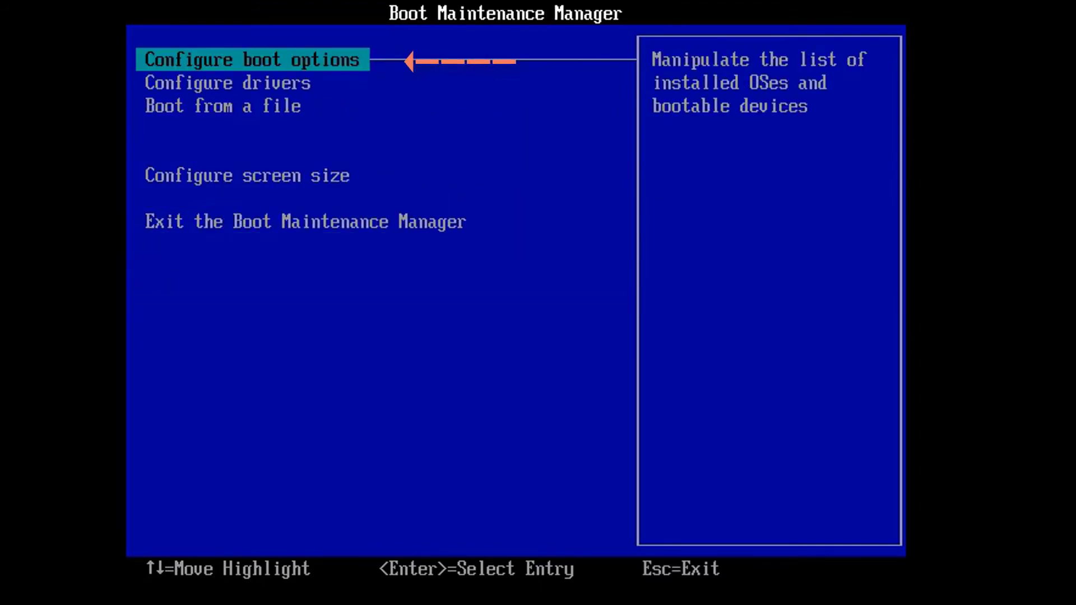
pyautogui.press('Return')
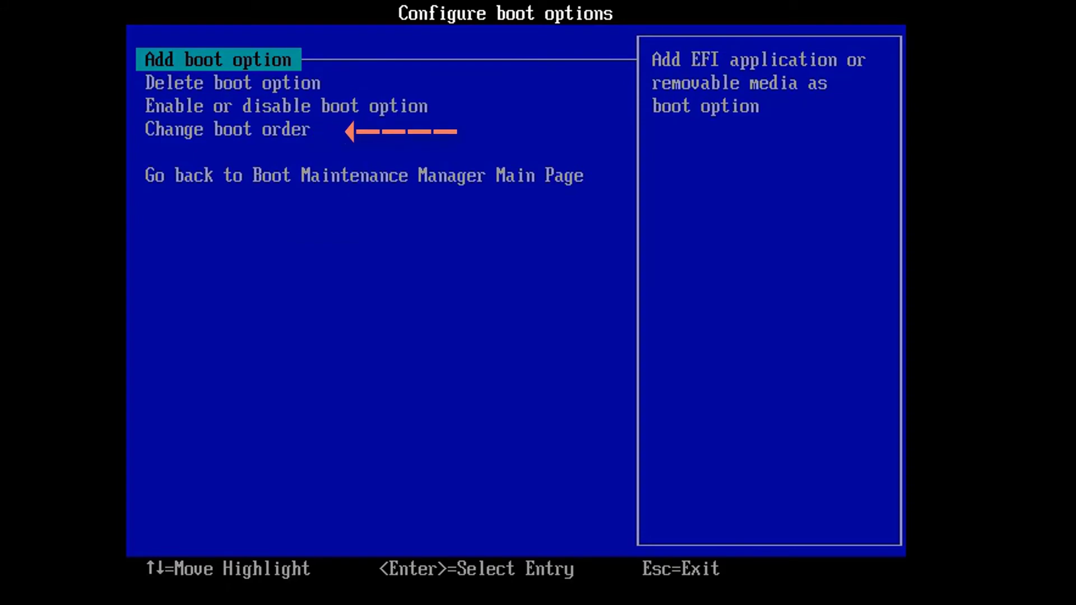
pyautogui.press('Down')
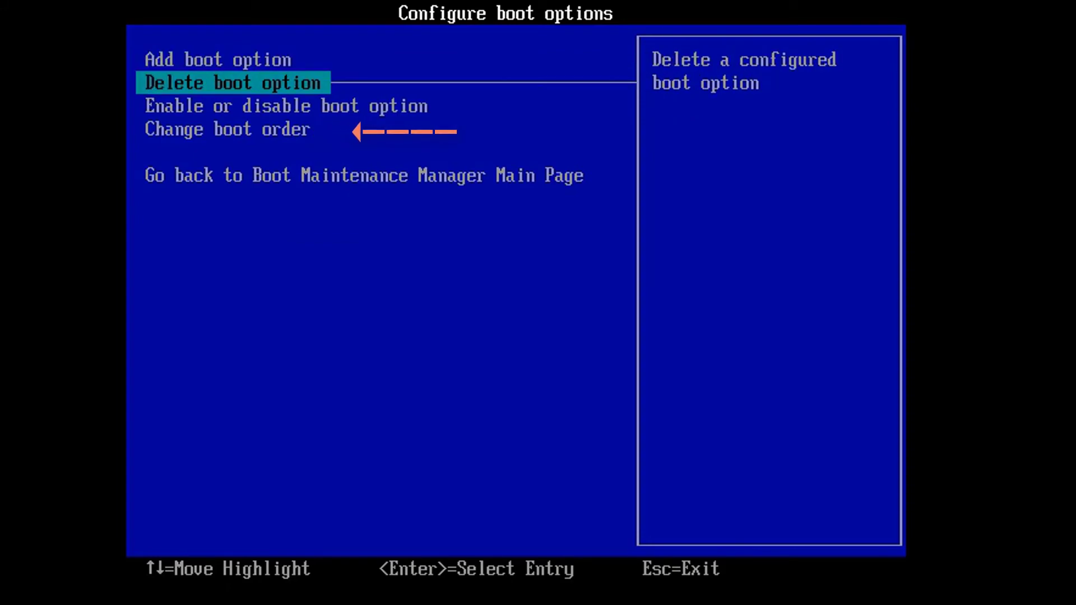
pyautogui.press('Down')
pyautogui.press('Down')
pyautogui.press('Return')
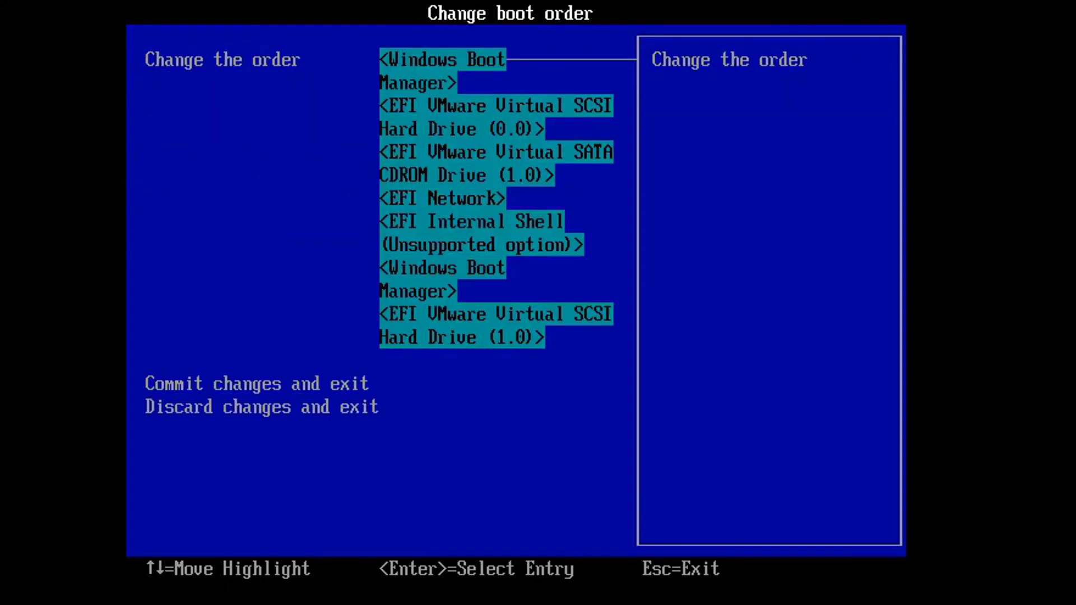
# Step: Move EFI VMware Virtual SCSI Hard Drive (1.0) to the first place in the boot order
pyautogui.press('Return')
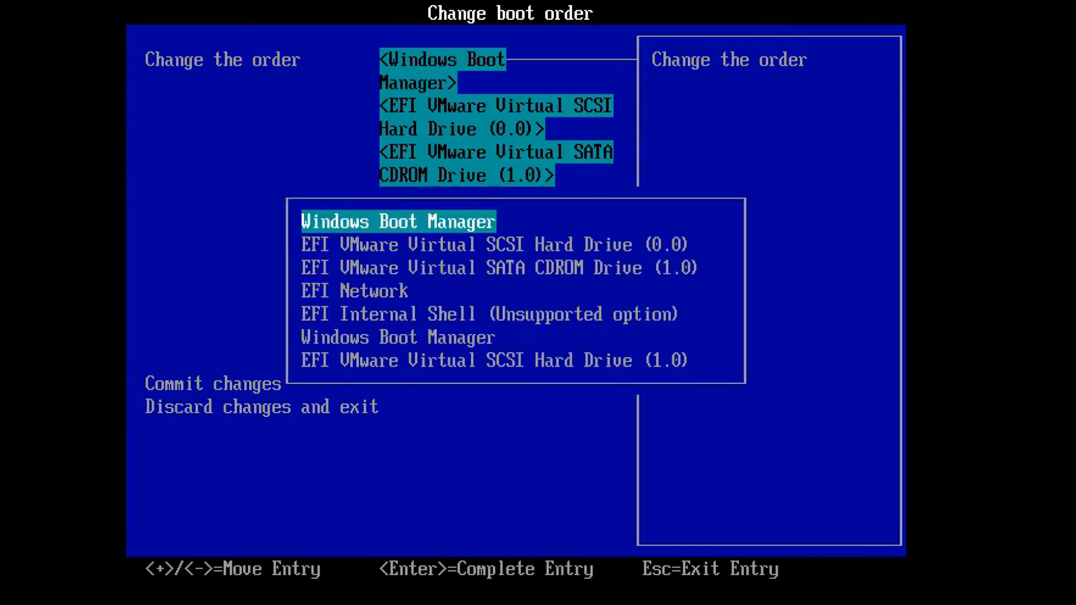
pyautogui.press('Down')
pyautogui.press('Down')
pyautogui.press('Down')
pyautogui.press('Down')
pyautogui.press('Down')
pyautogui.press('Down')
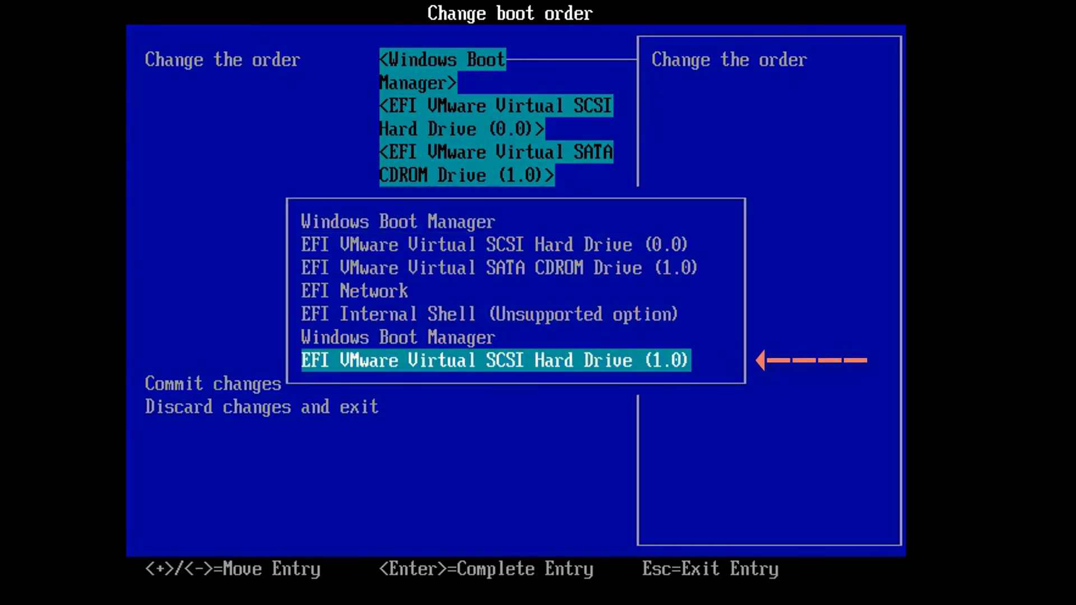
pyautogui.press('+')
pyautogui.press('+')
pyautogui.press('+')
pyautogui.press('+')
pyautogui.press('+')
pyautogui.press('+')
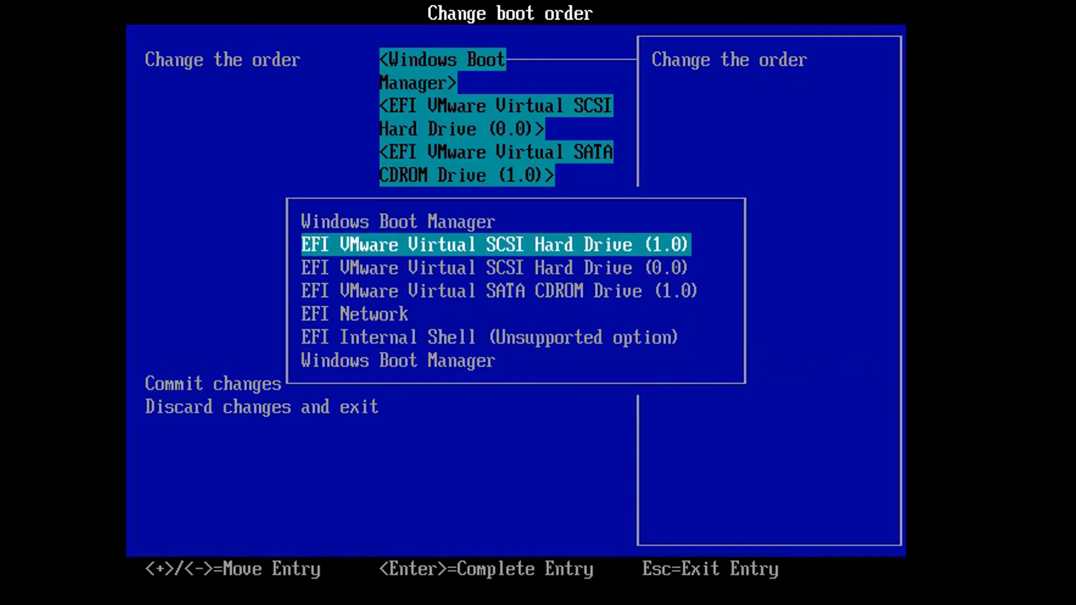
pyautogui.press('Return')
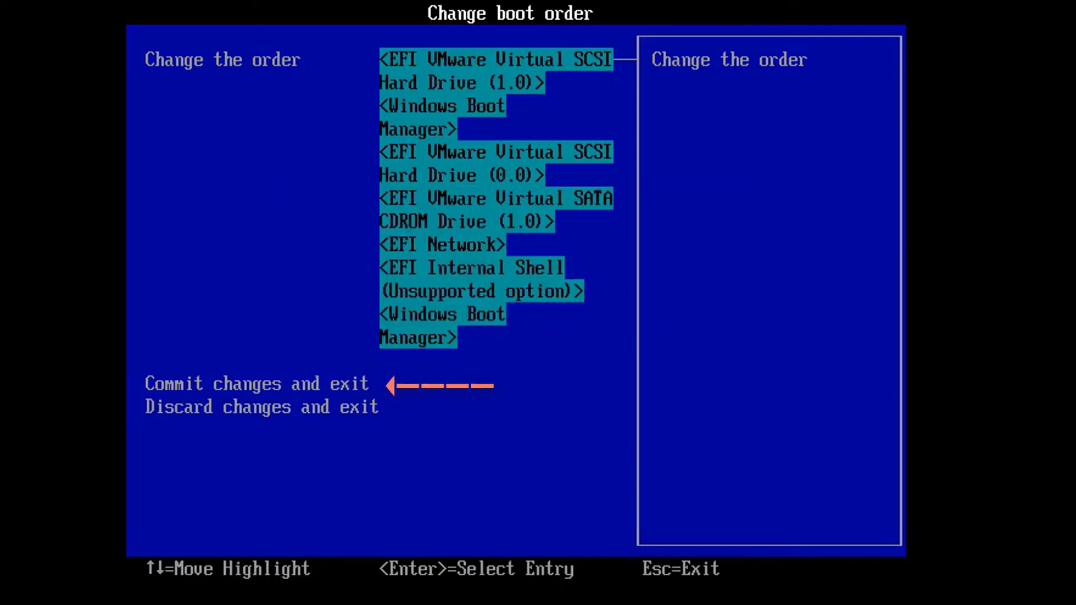
# Step: Commit the boot order change and exit the Boot Maintenance Manager to boot into Windows
pyautogui.press('Down')
pyautogui.press('Down')
pyautogui.press('Up')
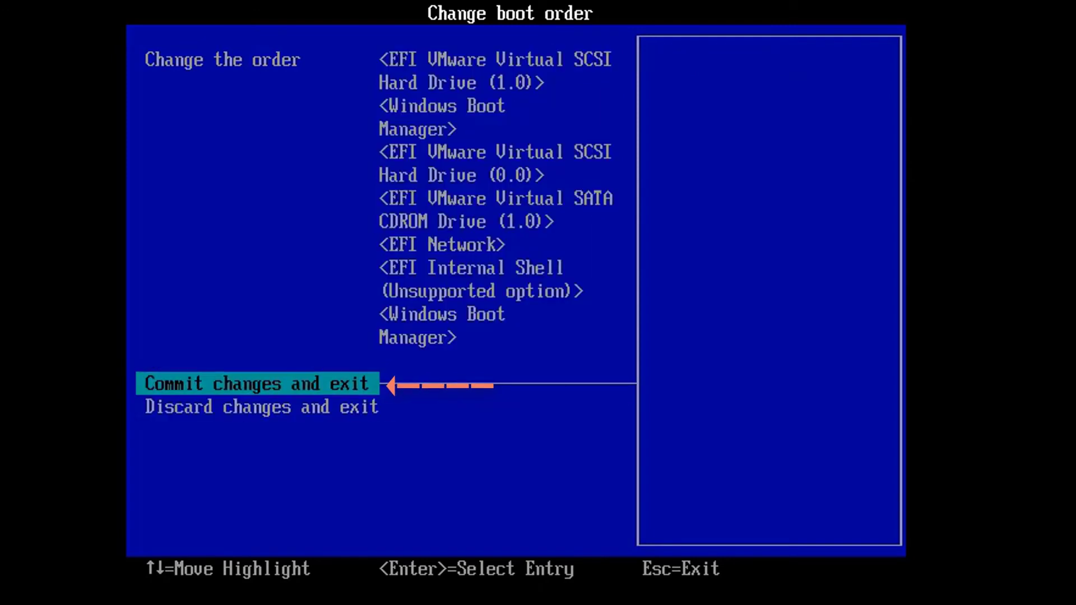
pyautogui.press('Return')
pyautogui.press('Down')
pyautogui.press('Down')
pyautogui.press('Down')
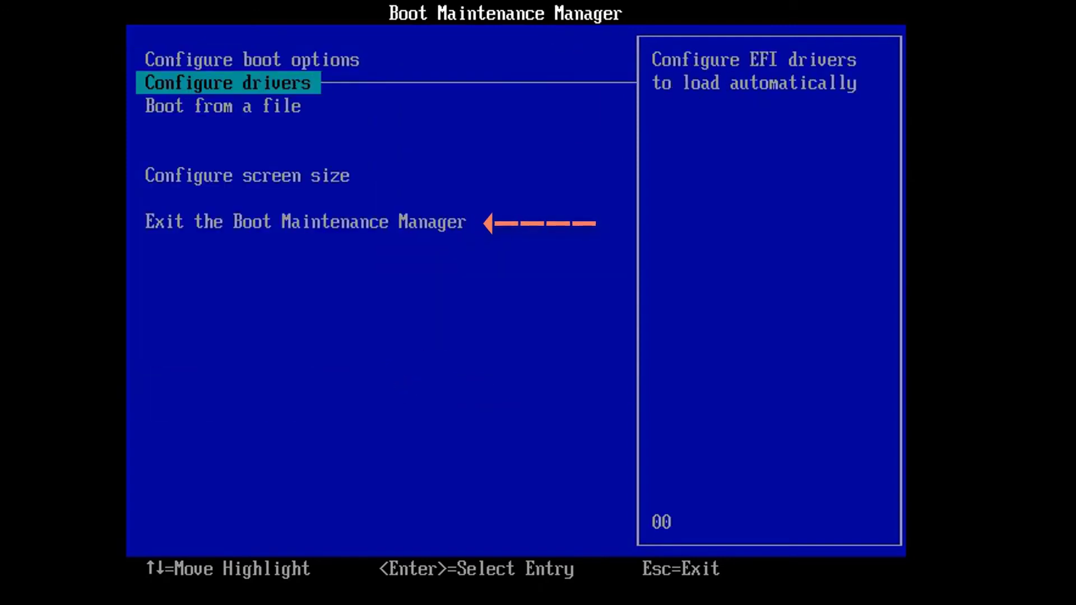
pyautogui.press('Return')
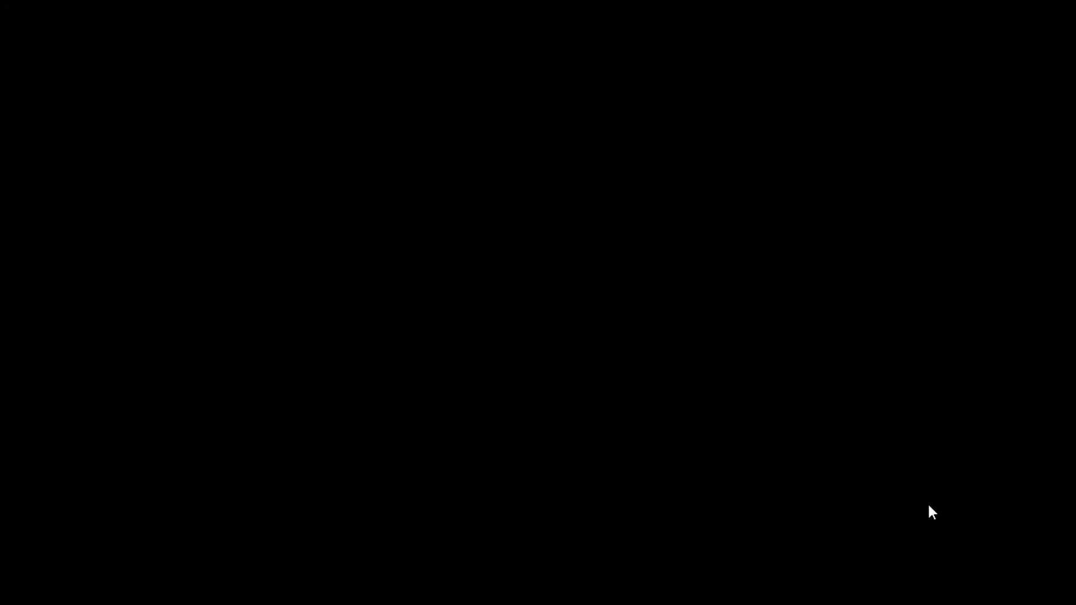
pyautogui.press('Return')
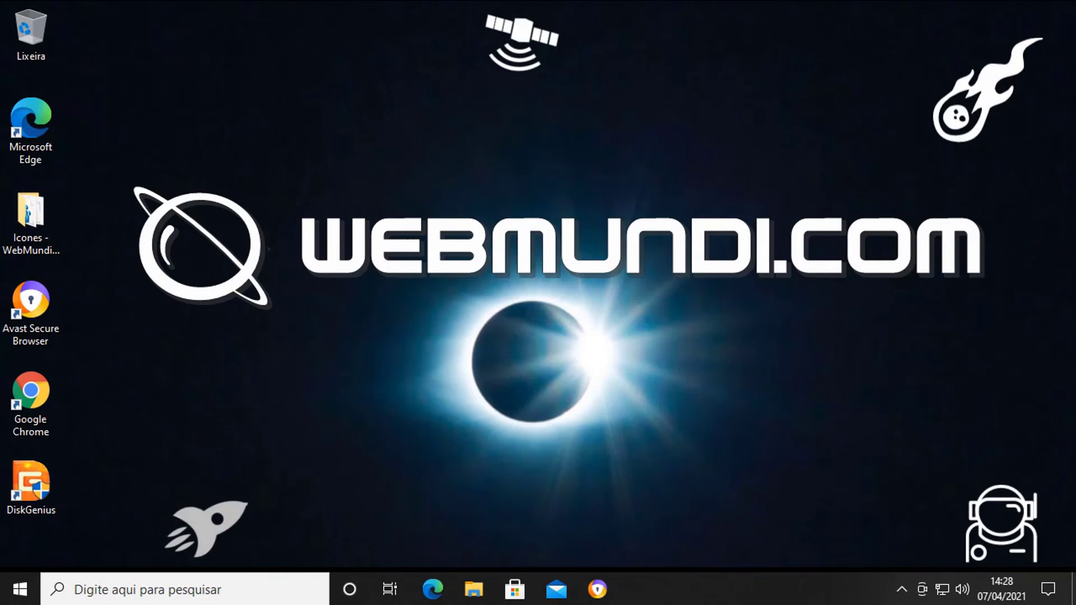
# Step: Open Windows Disk Management to check the disks on the migrated system
pyautogui.rightClick(21, 589)
pyautogui.click(110, 278)
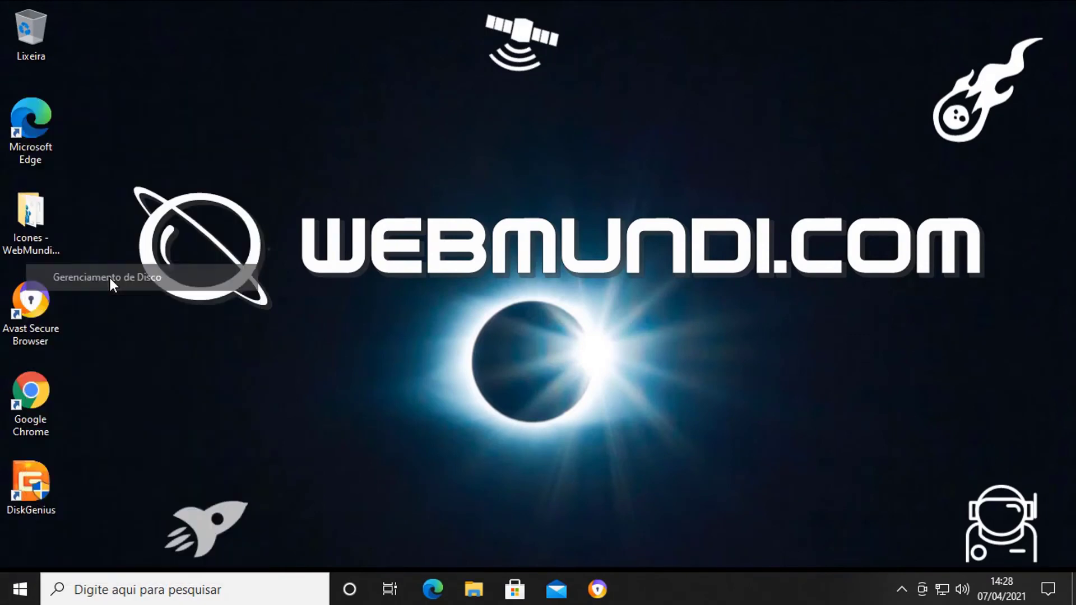